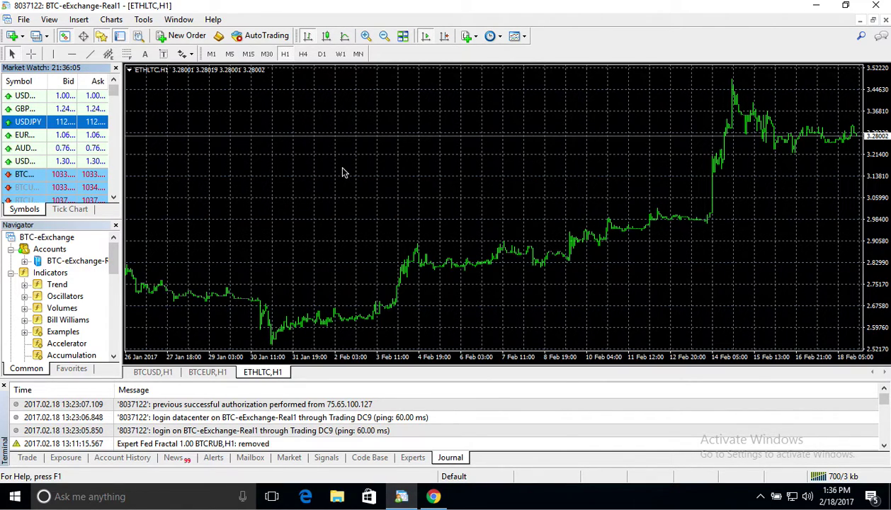
# Dismiss the ETHLTC order form and switch to the BTCUSD,H1 chart.
pyautogui.click(184, 37)
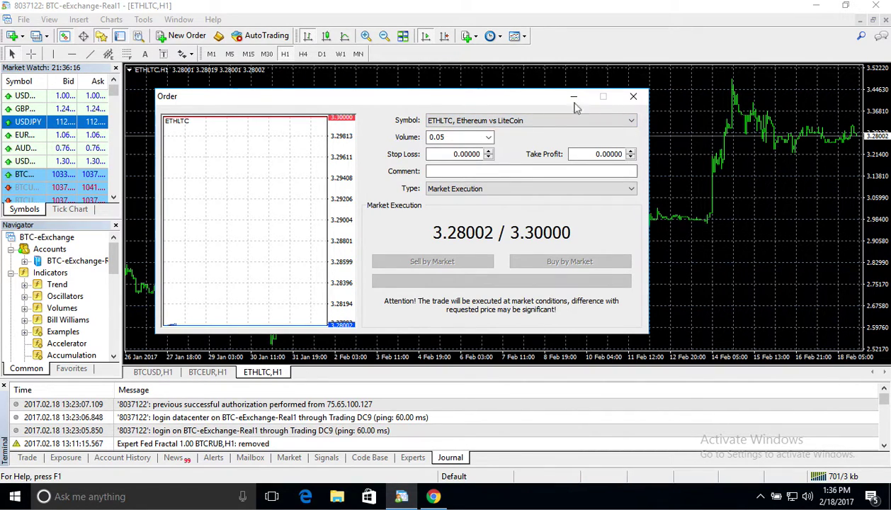
pyautogui.click(632, 97)
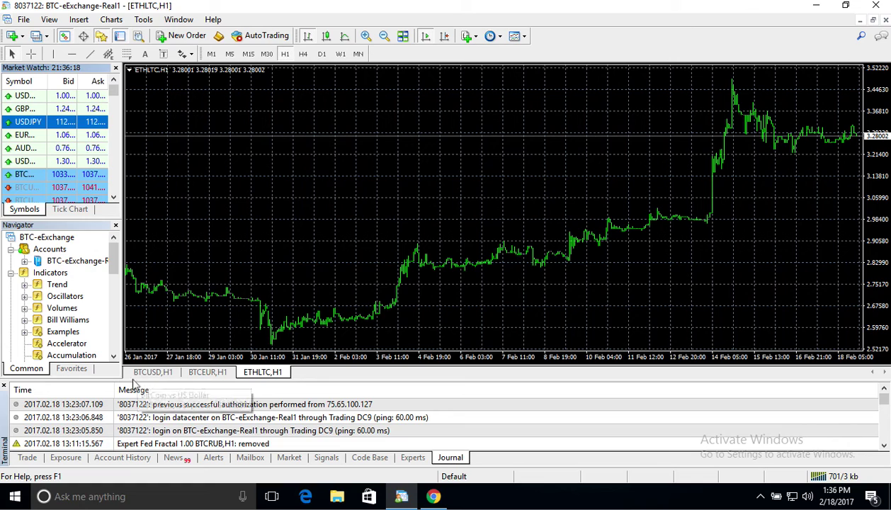
pyautogui.click(145, 372)
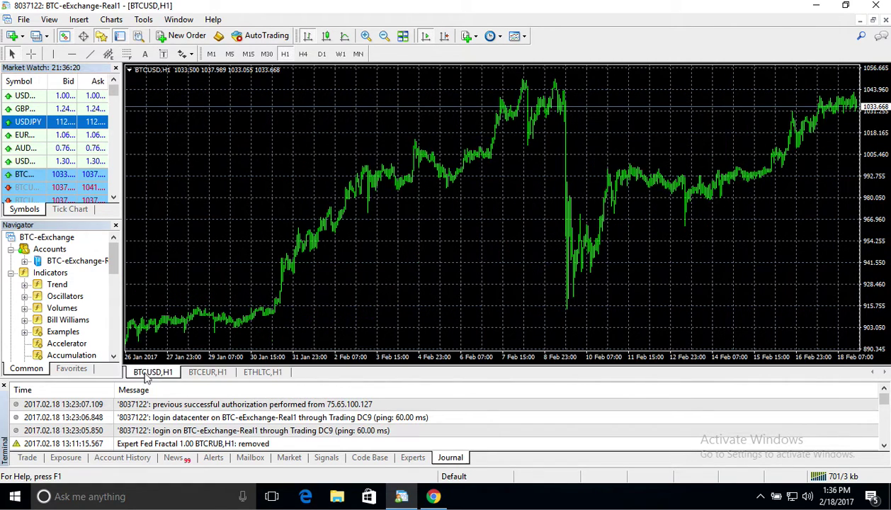
# Start a new market order and confirm its symbol is BTCUSD.
pyautogui.click(183, 35)
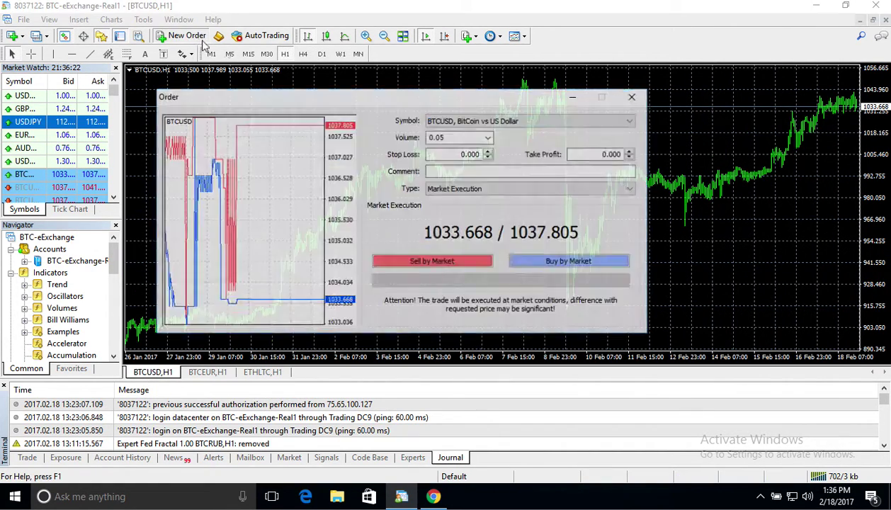
pyautogui.click(631, 121)
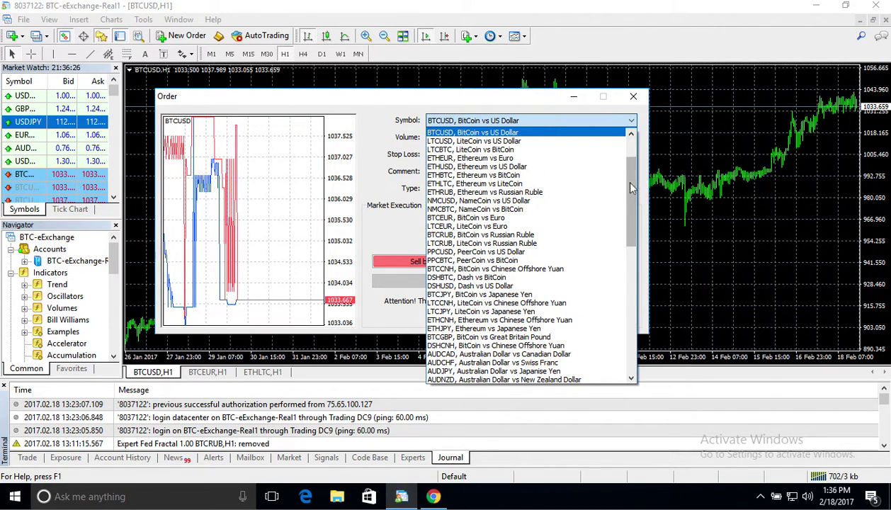
pyautogui.scroll(1, 632, 174)
pyautogui.scroll(1, 627, 173)
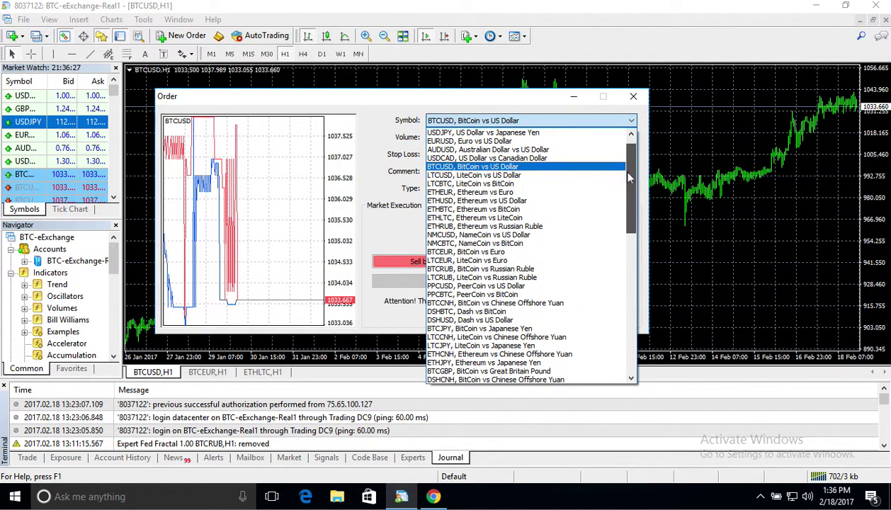
pyautogui.click(480, 168)
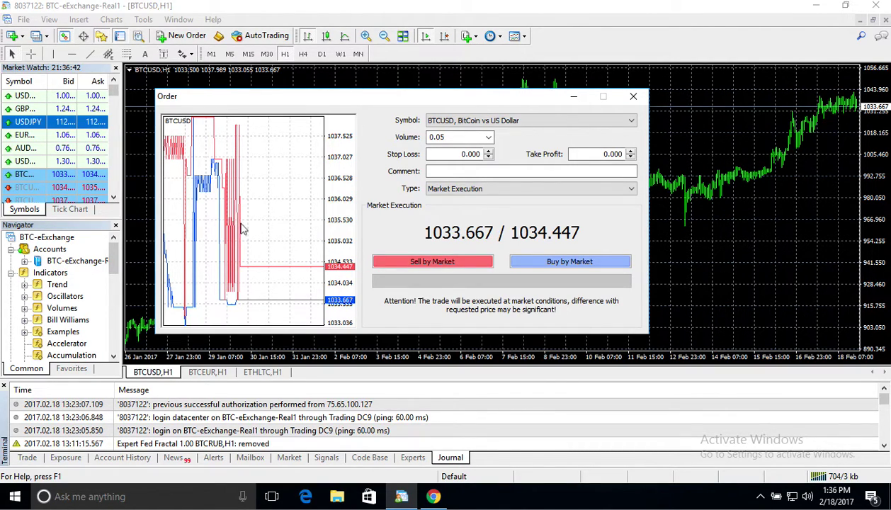
pyautogui.click(488, 137)
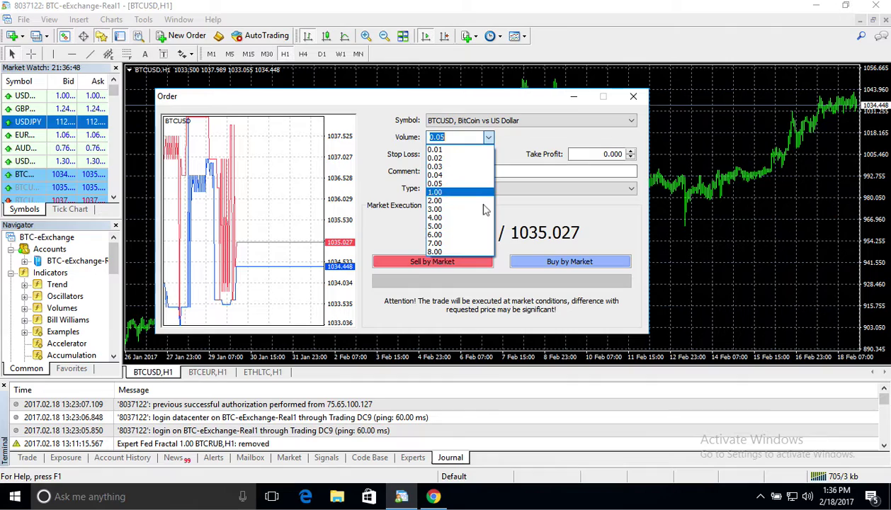
pyautogui.click(519, 142)
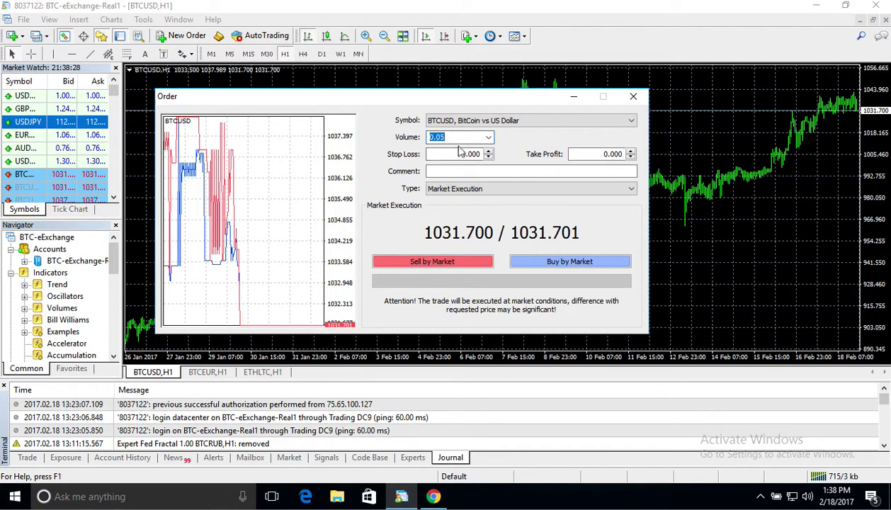
# Enter stop loss 1005.460, set volume to 0.01 lots, and place the market buy.
pyautogui.click(461, 155)
pyautogui.write('1005.460')
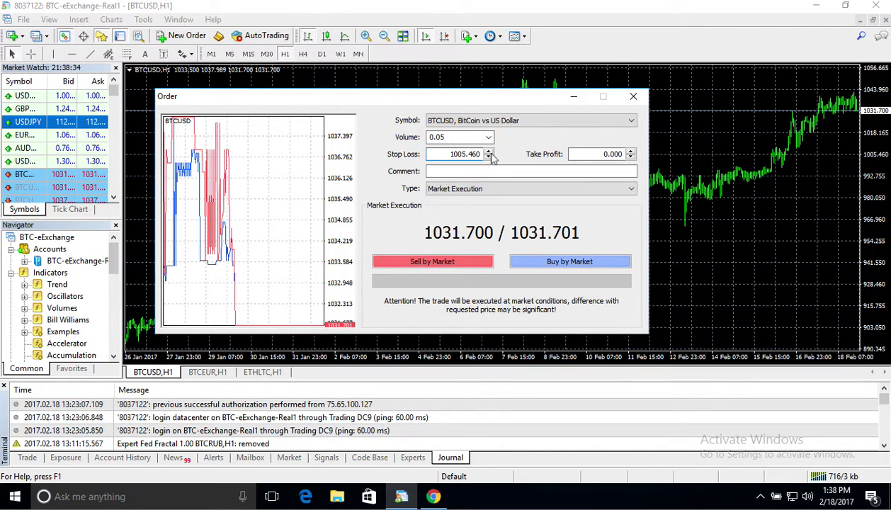
pyautogui.click(489, 137)
pyautogui.click(471, 151)
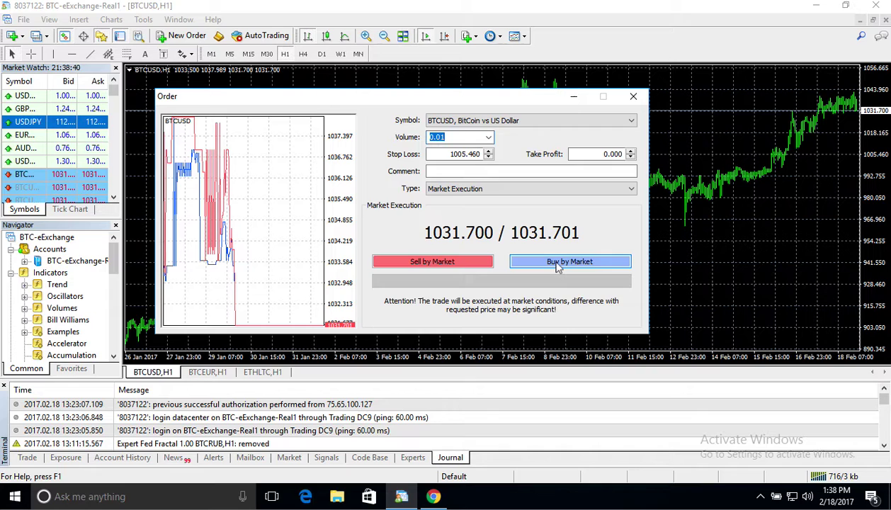
pyautogui.click(557, 262)
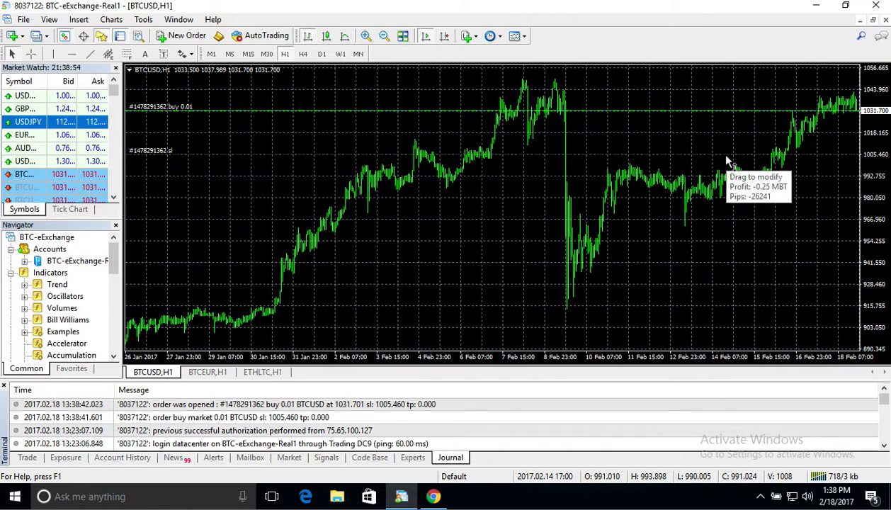
# Drag the BTCUSD stop-loss line up from 1005.460 to 1019.286.
pyautogui.moveTo(725, 160)
pyautogui.mouseDown()
pyautogui.moveTo(722, 135)
pyautogui.moveTo(740, 217)
pyautogui.moveTo(736, 134)
pyautogui.mouseUp()
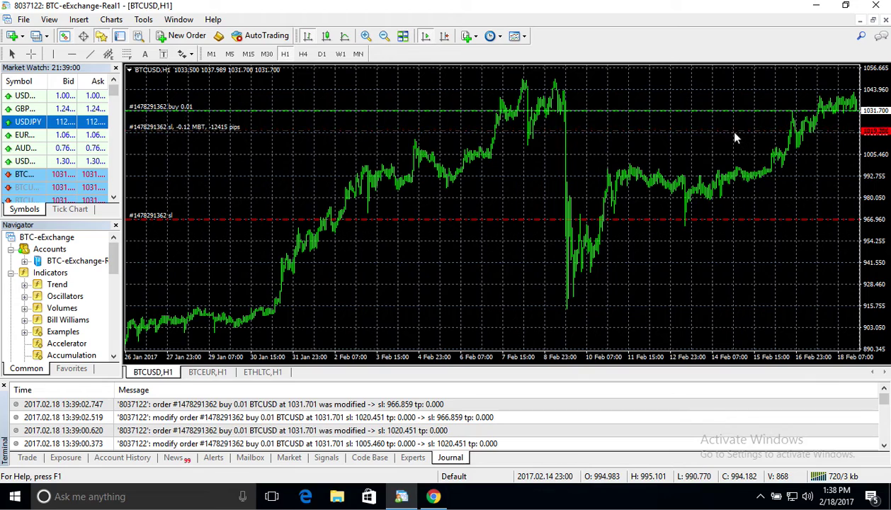
# Show the open BTCUSD buy in the Trade tab, then switch to the BTCEUR,H1 chart.
pyautogui.click(27, 458)
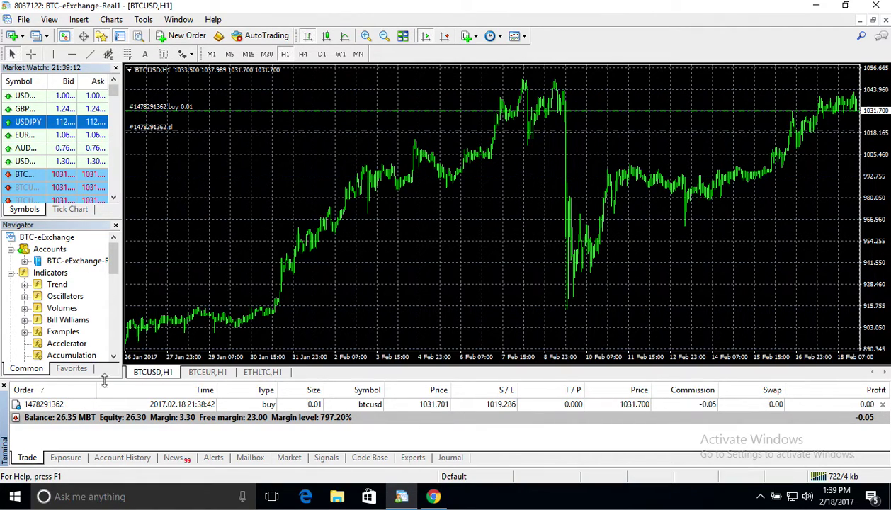
pyautogui.click(209, 374)
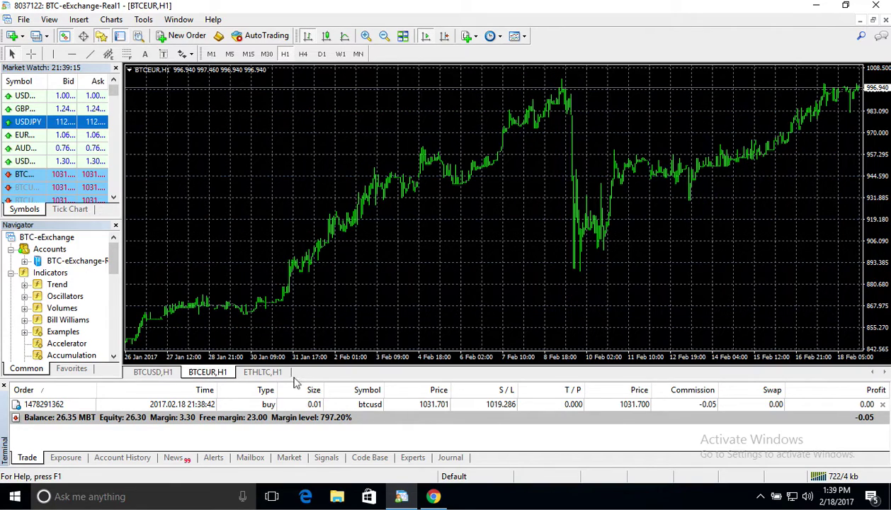